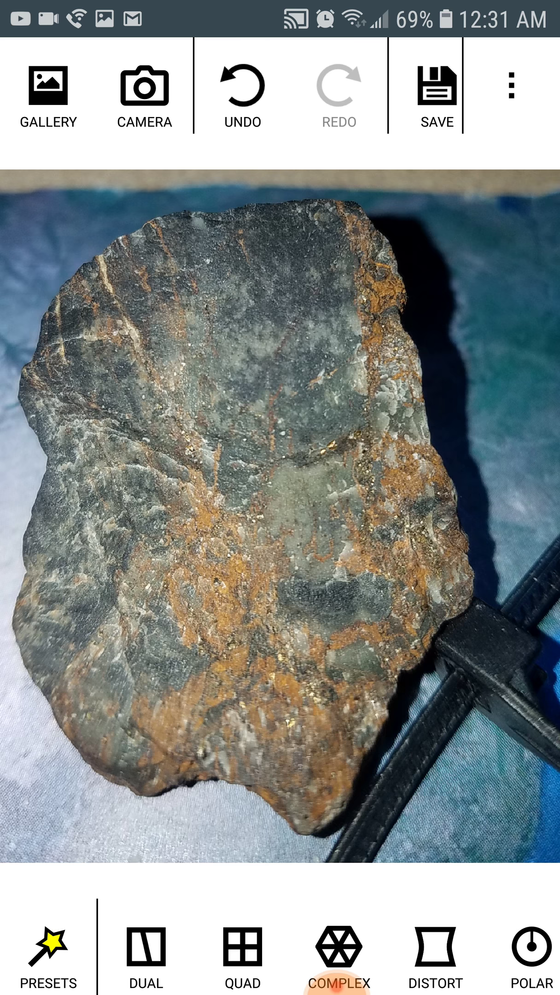
Zoom in on the rock's textured grey-and-rust left edge and apply the Horizontal 1 mirror effect.
scroll(279, 516, up, 5)
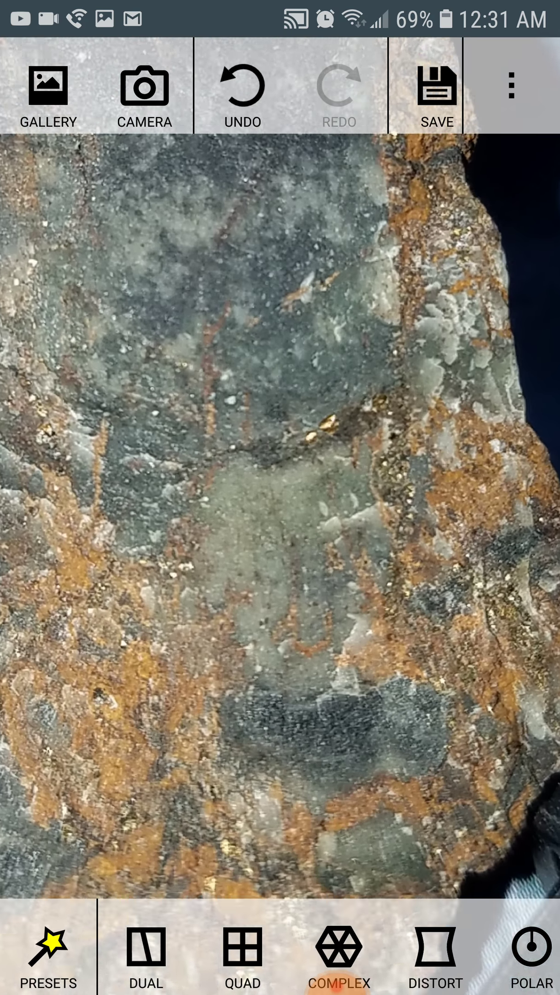
scroll(280, 516, up, 3)
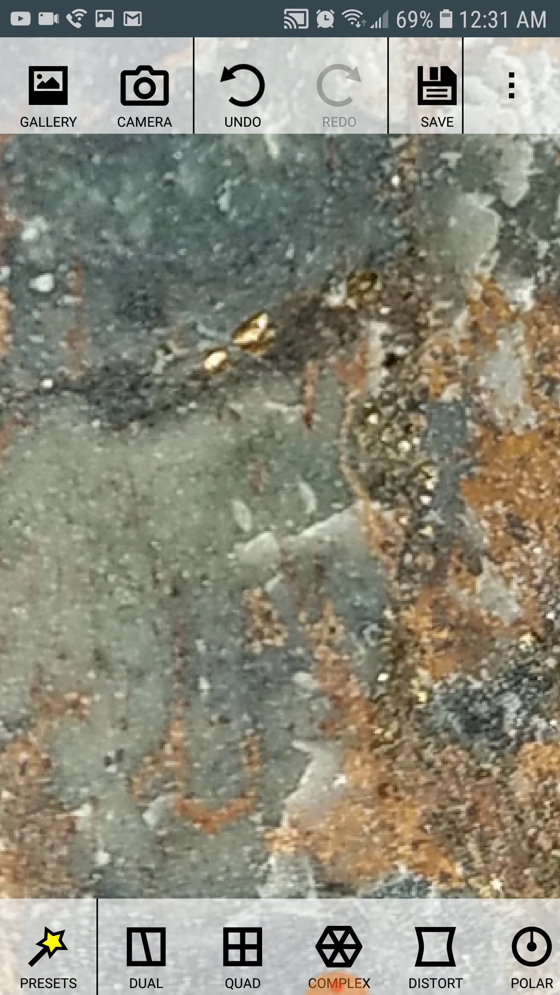
scroll(280, 516, up, 2)
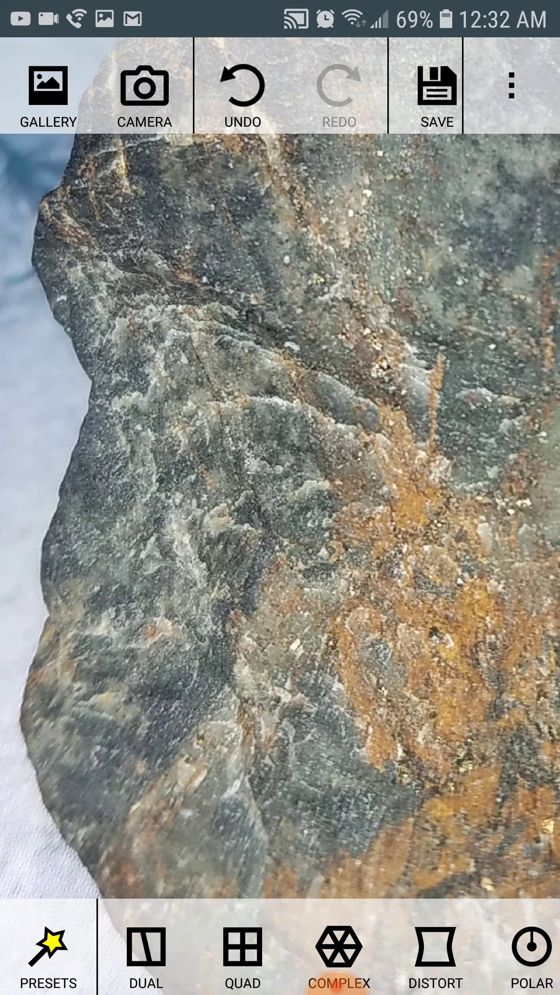
click(146, 949)
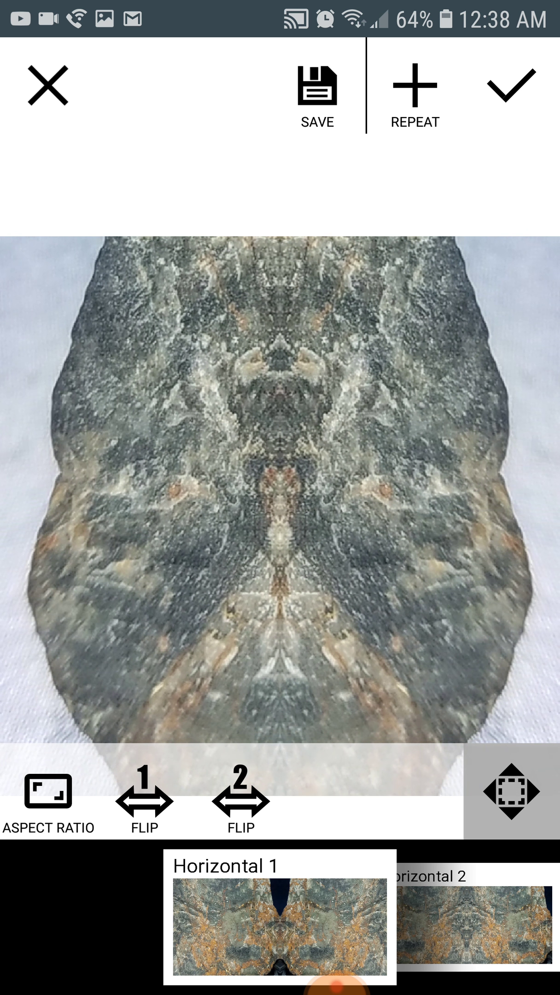
Apply the Horizontal 2 mirror, showing two mirrored rock cliffs around a central band of blue sky.
drag(461, 921, 268, 921)
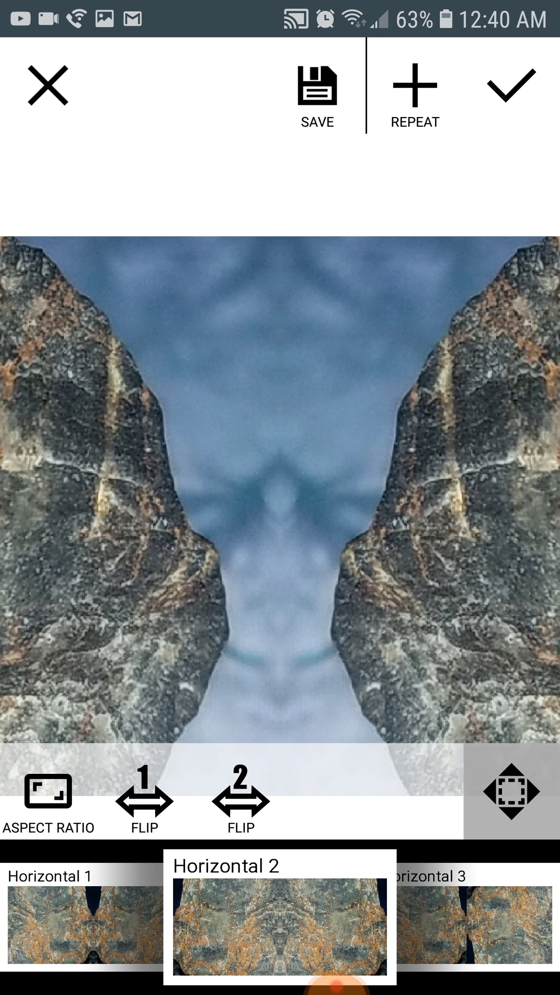
click(337, 986)
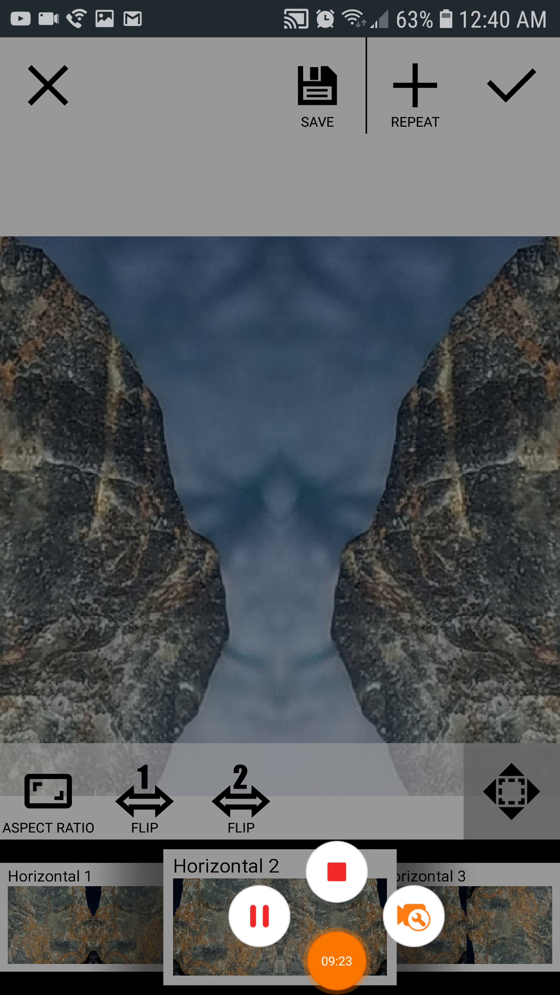